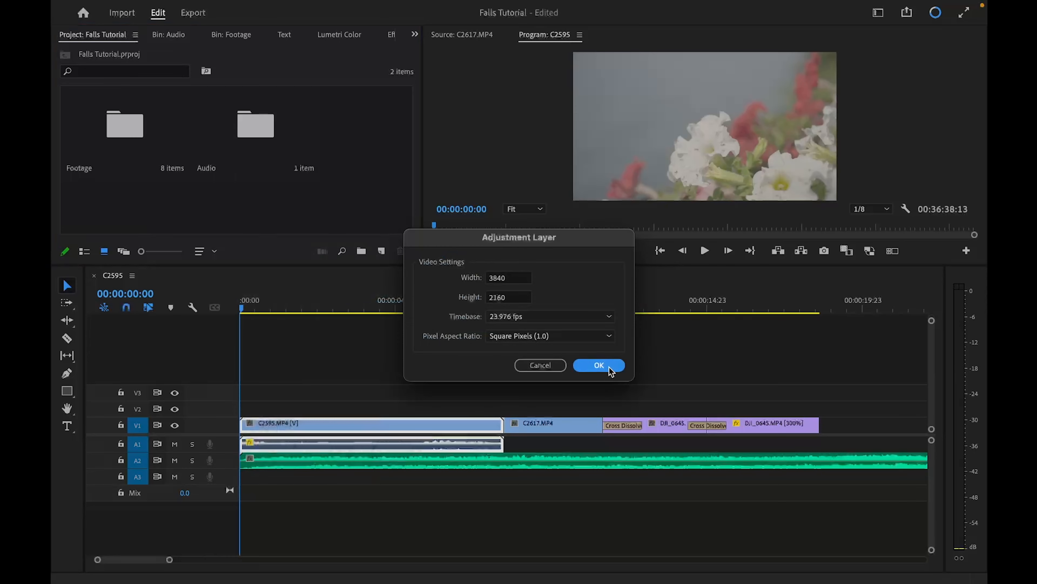
- Create a 3840 by 2160, 23.976 fps adjustment layer and stretch it on V2 from the sequence start over all the video clips
click(599, 365)
drag(382, 210, 240, 405)
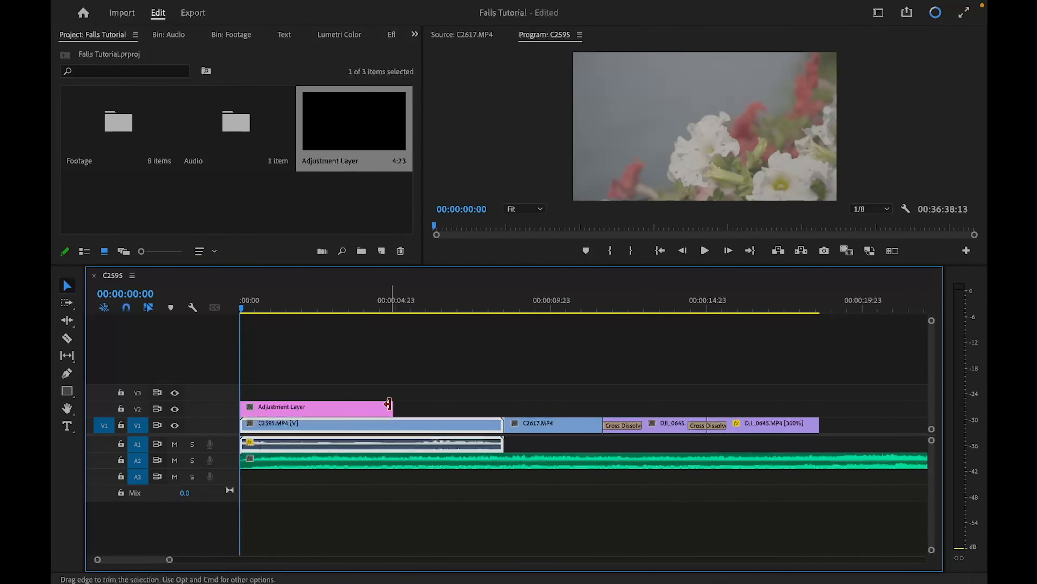
drag(388, 404, 819, 394)
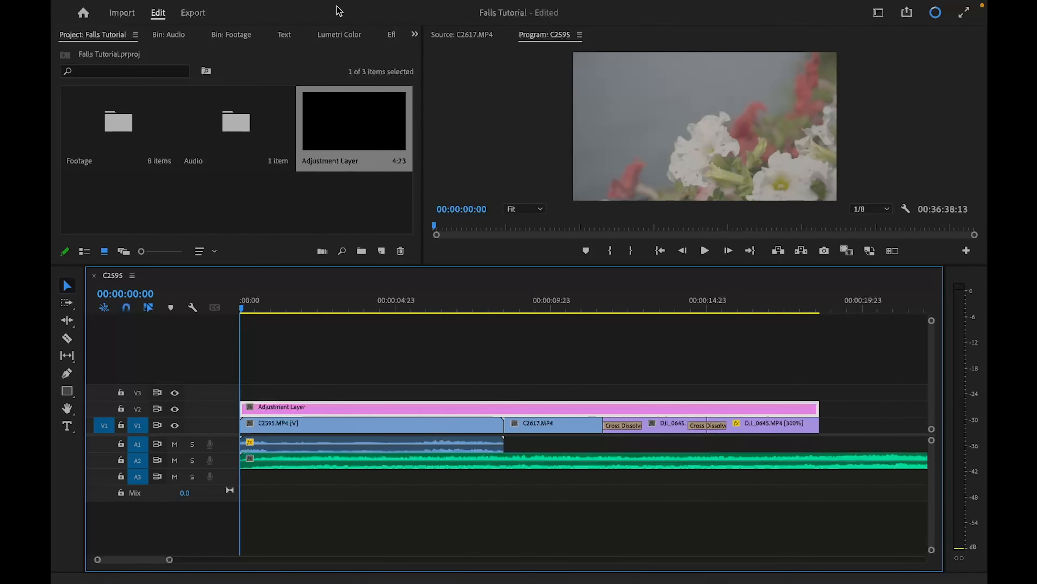
- Apply the Gen01_LUTSLUTS_FX3_slog3_sgamut3cine input LUT to the adjustment layer with Lumetri Color's Basic Correction
click(339, 35)
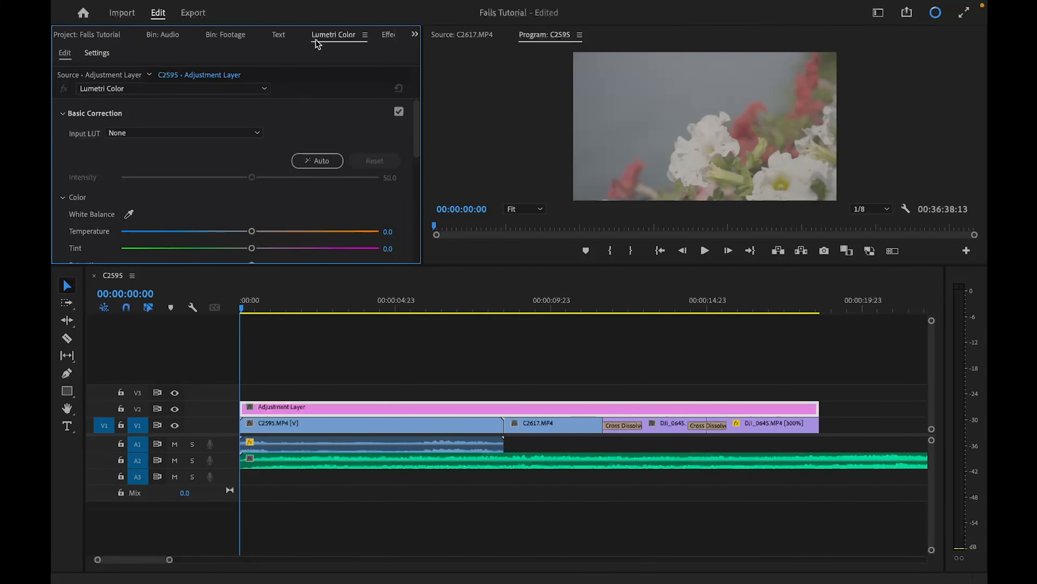
click(490, 6)
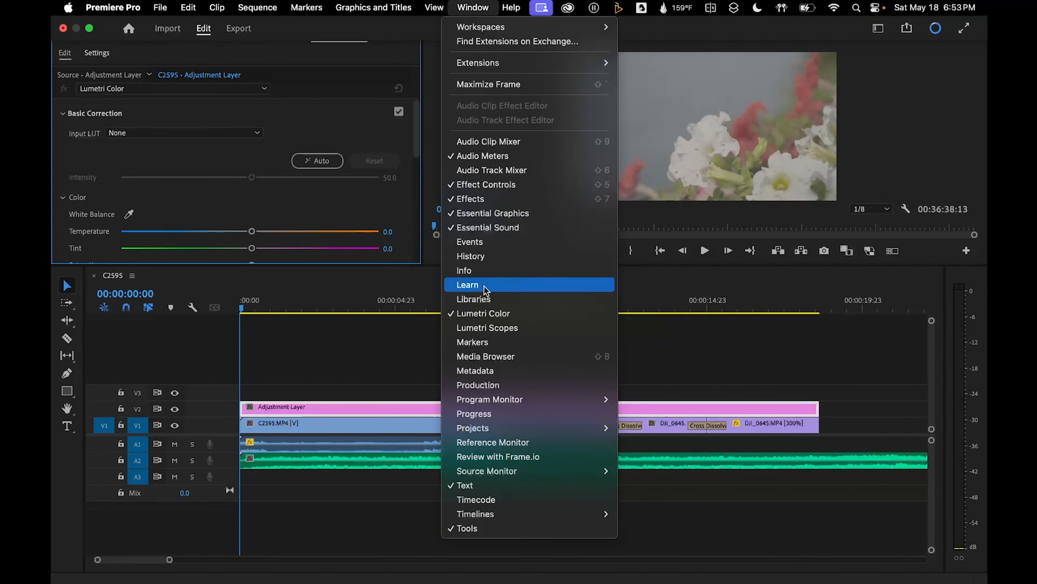
click(495, 317)
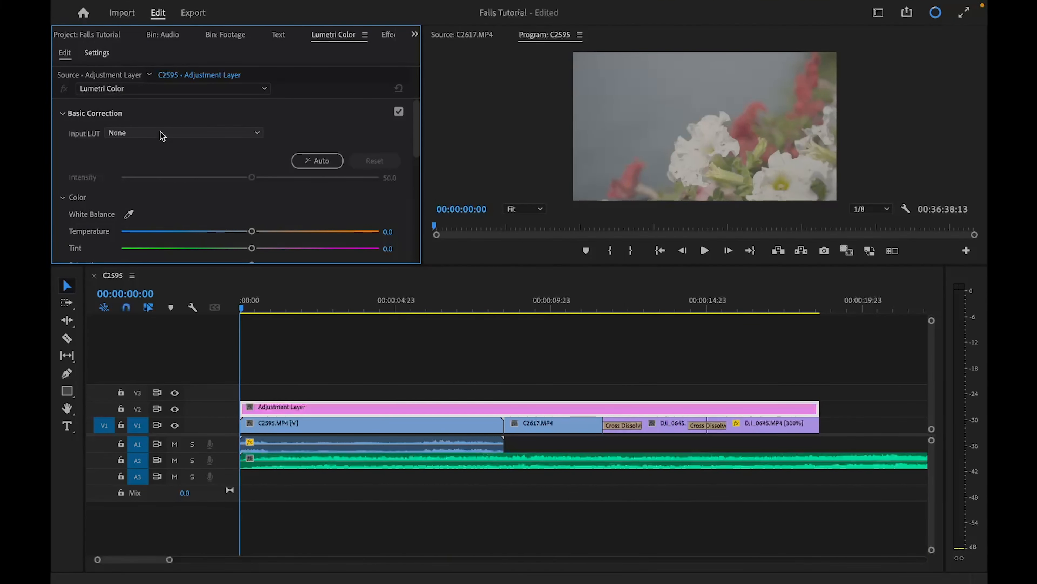
click(162, 134)
scroll(145, 306, down, 1)
scroll(143, 302, down, 10)
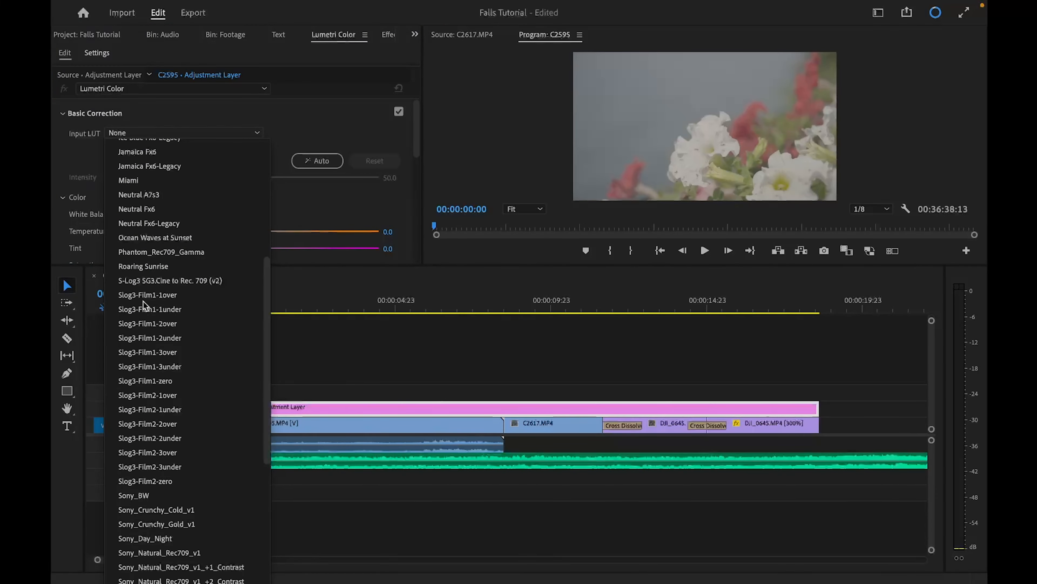
scroll(222, 329, up, 6)
scroll(223, 329, up, 5)
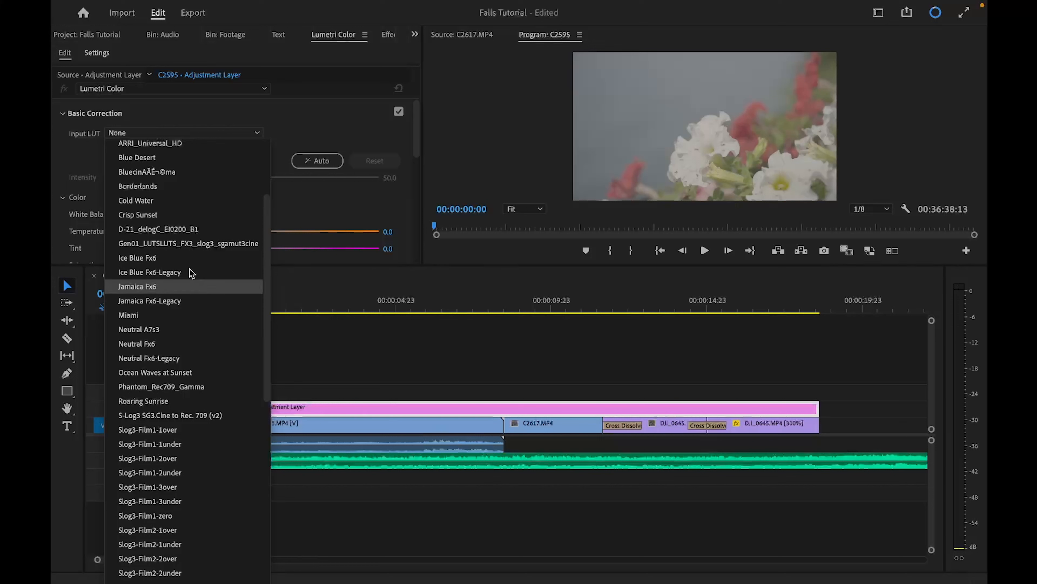
click(175, 243)
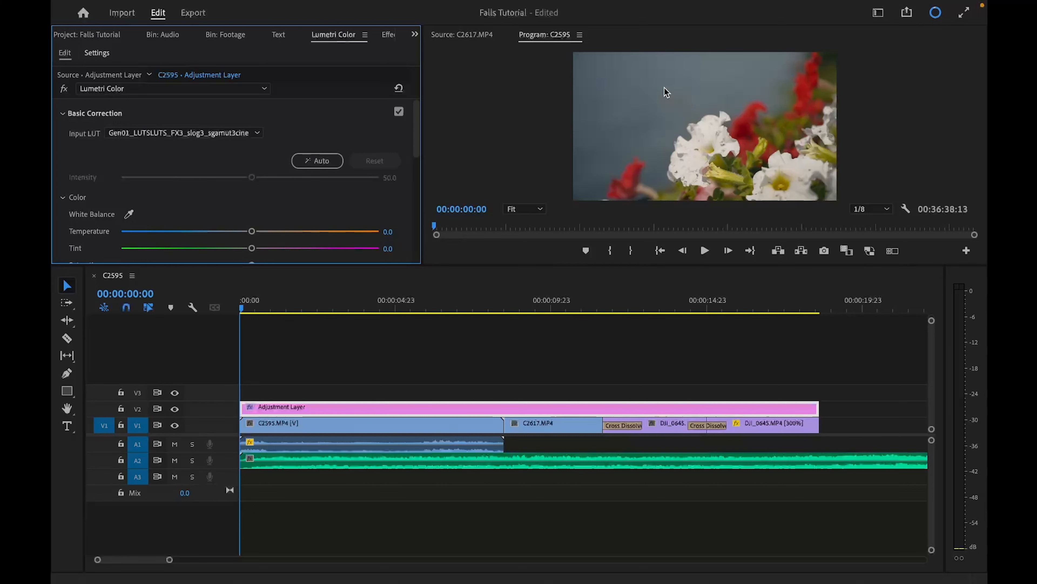
- Play the sequence from the start to review the color grade on the flower clip
click(279, 316)
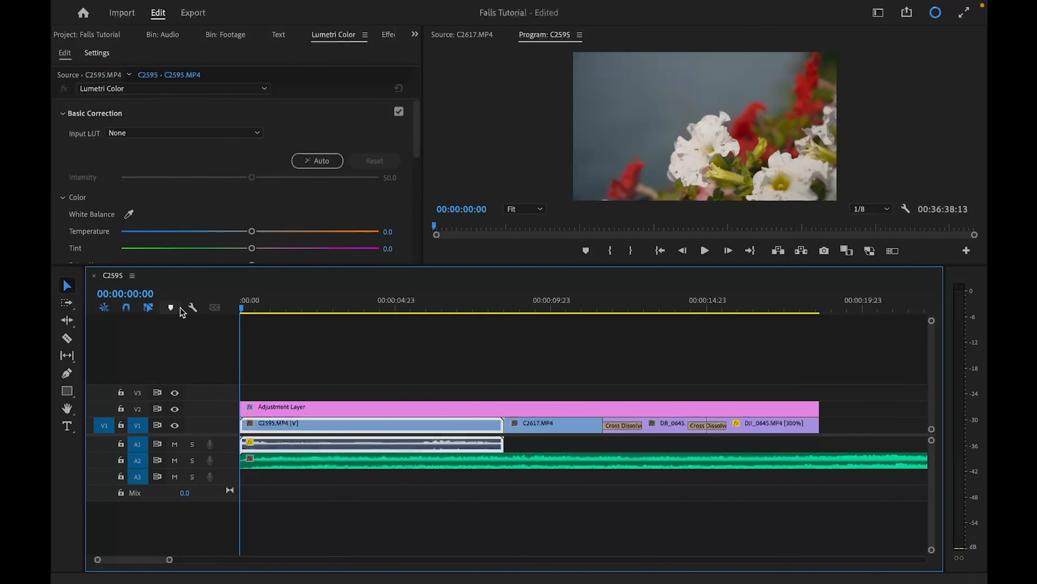
key(space)
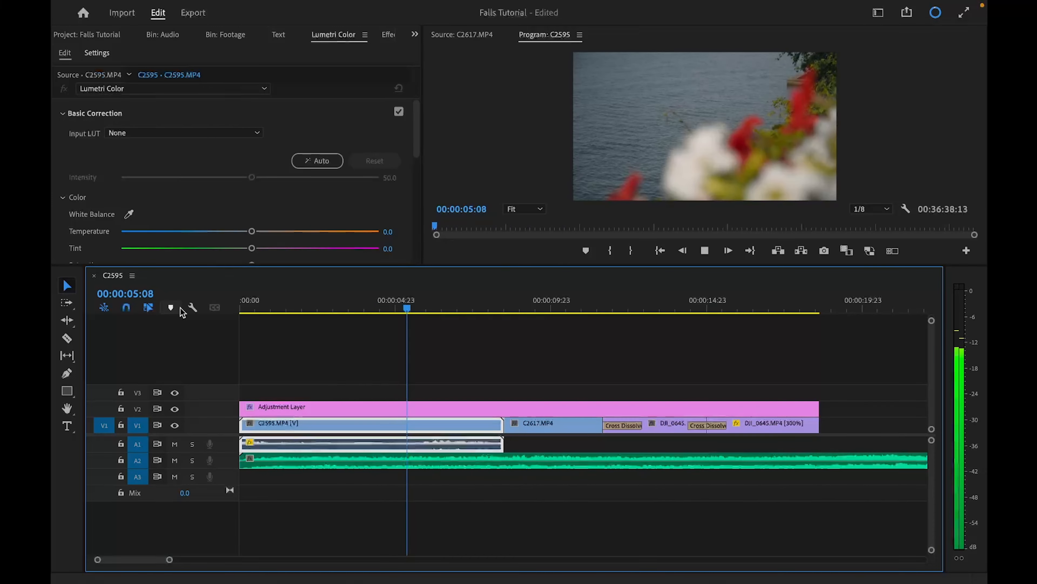
key(space)
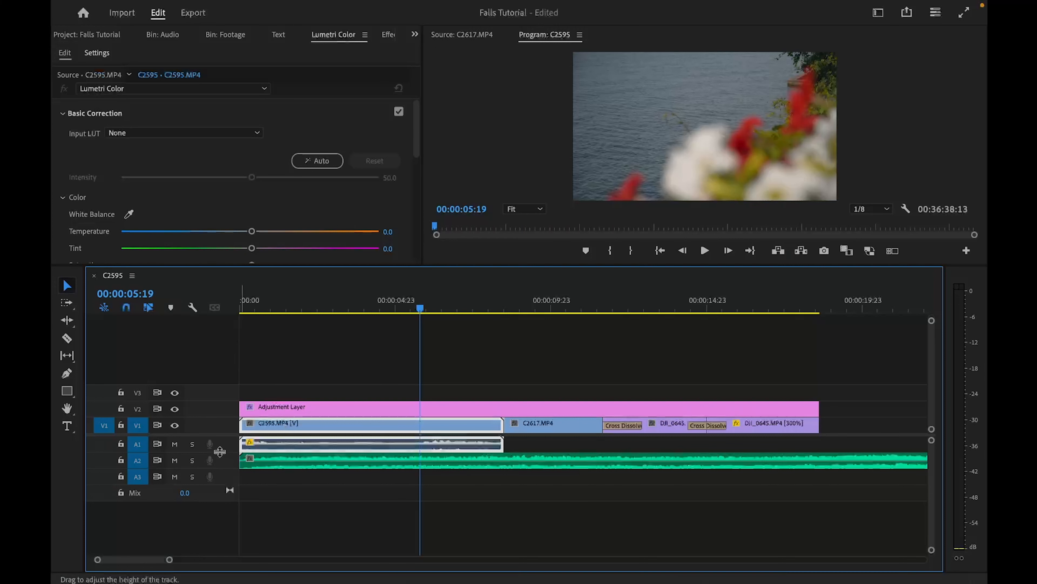
- Increase the height of the Audio 2 and Video 1 tracks to show the music waveform and clip thumbnails
click(312, 465)
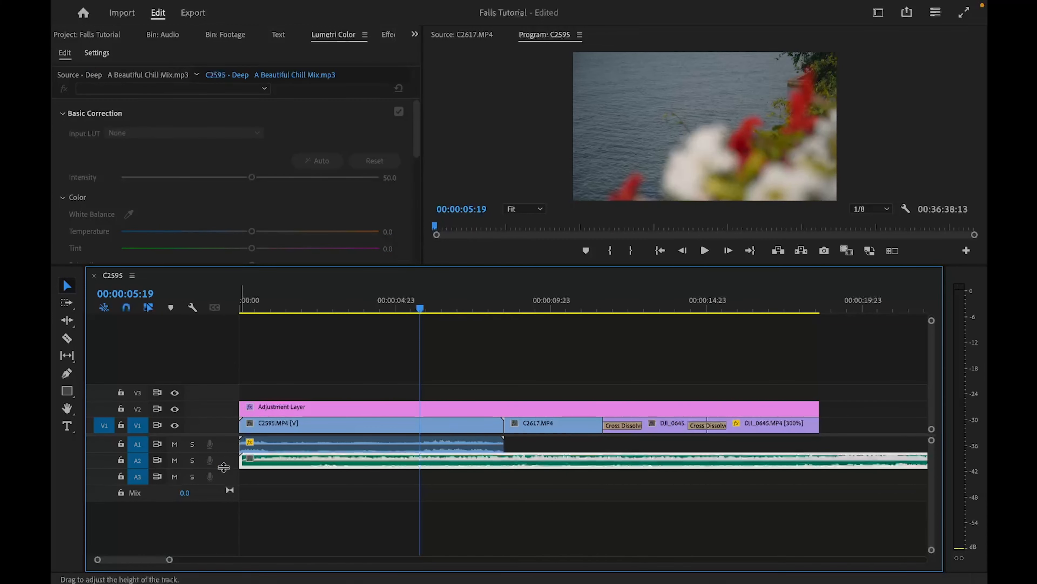
drag(223, 467, 225, 490)
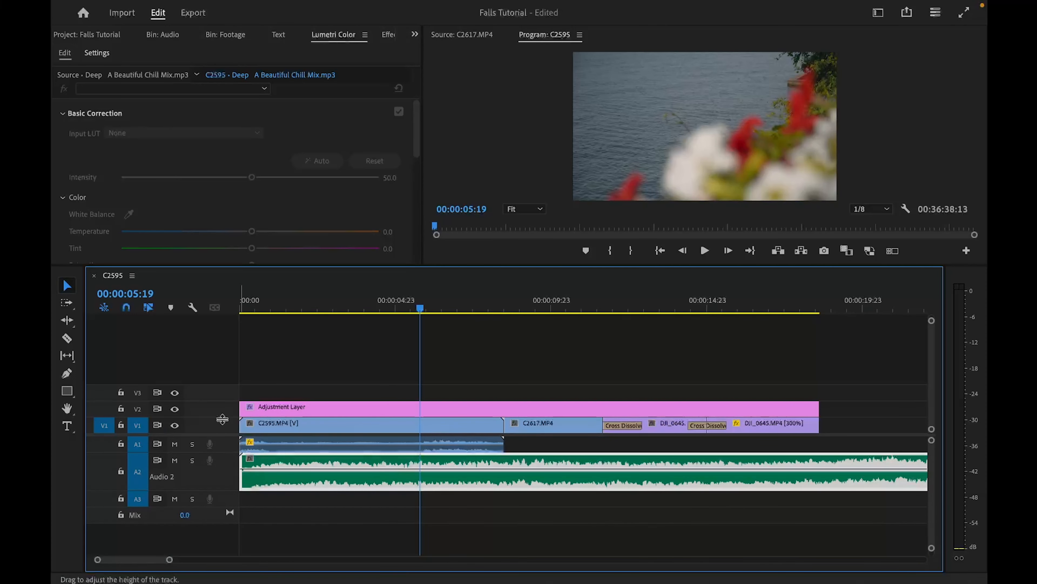
drag(222, 417, 220, 390)
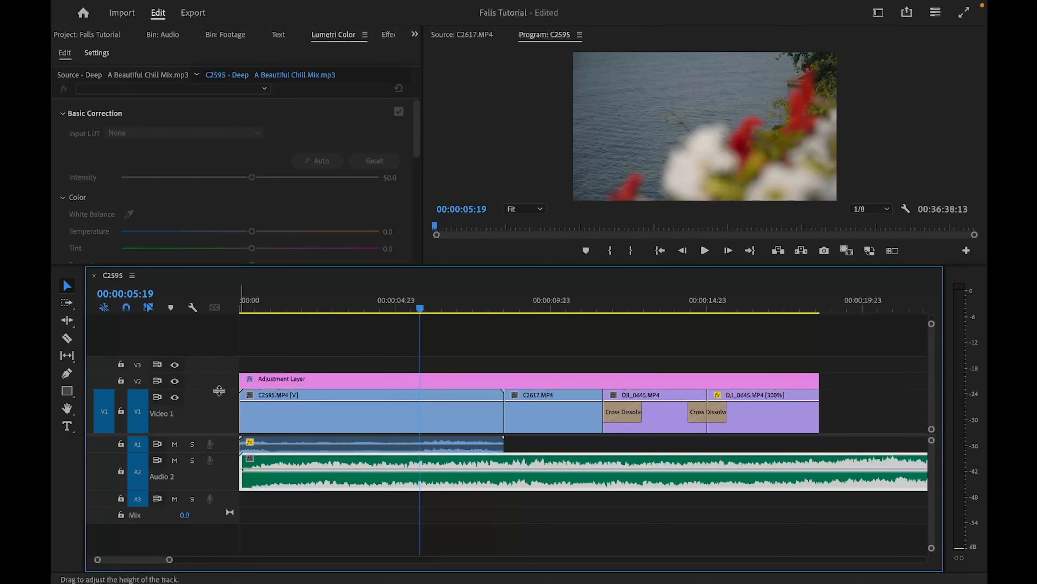
- Examine the program frame at 10% and 800% zoom and set the zoom level back to Fit
click(483, 148)
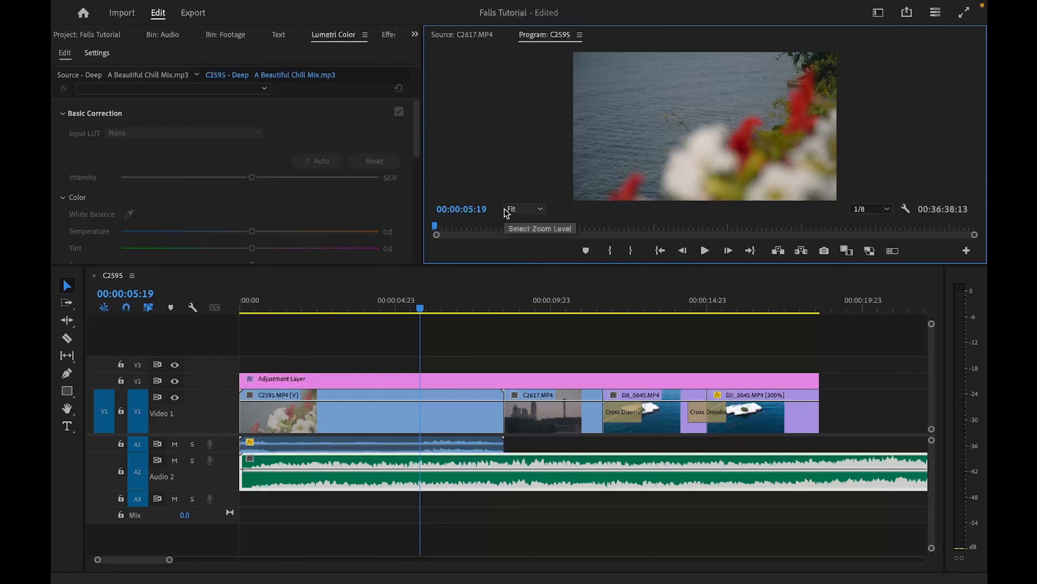
click(512, 210)
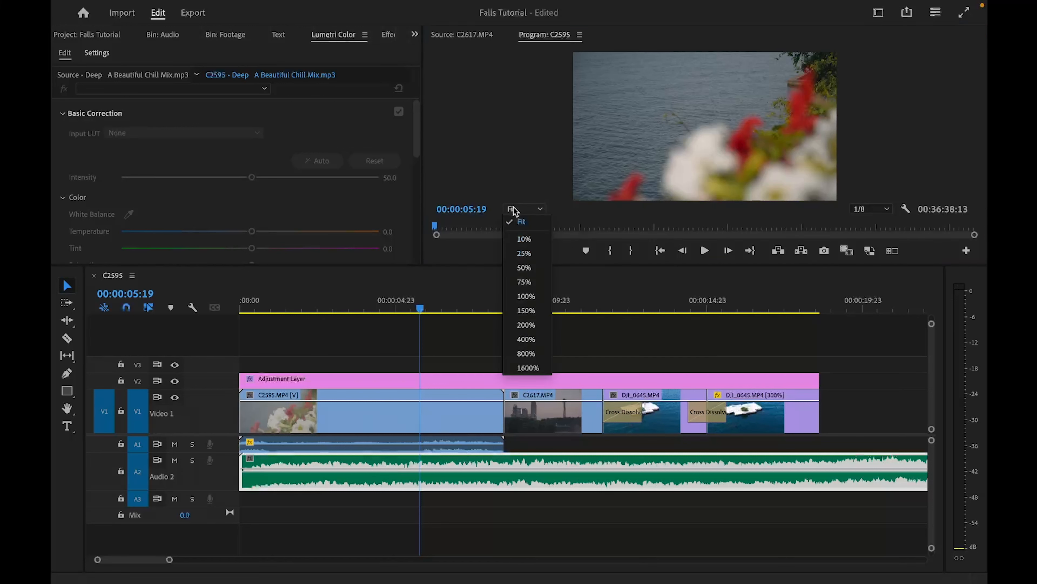
click(528, 238)
click(521, 204)
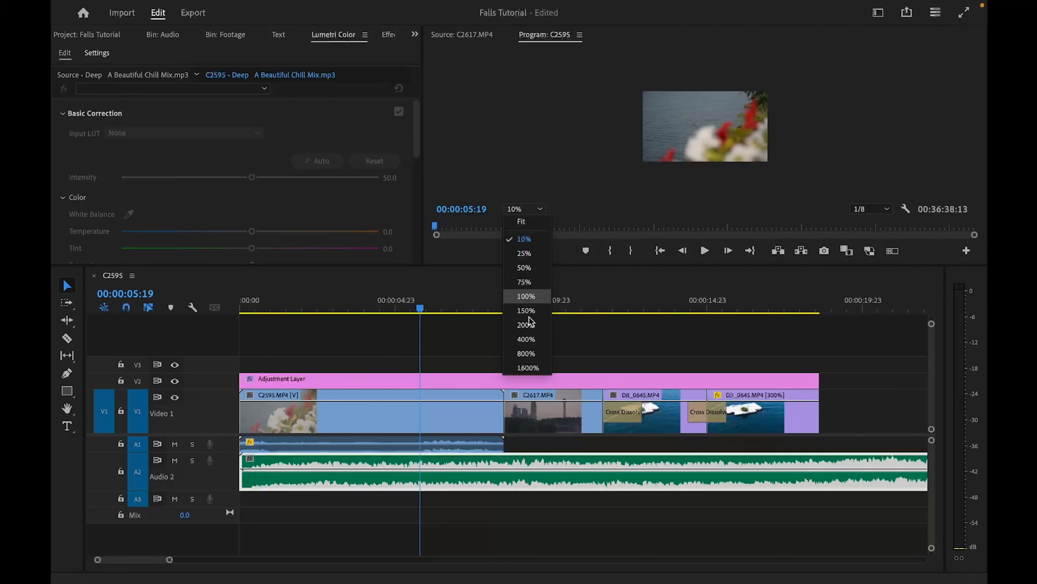
click(524, 352)
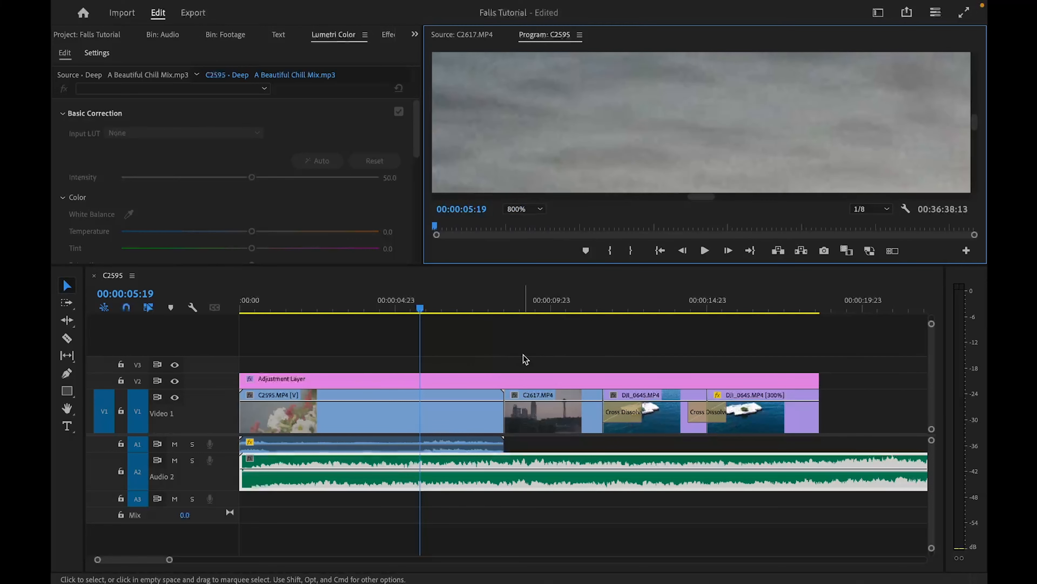
click(524, 210)
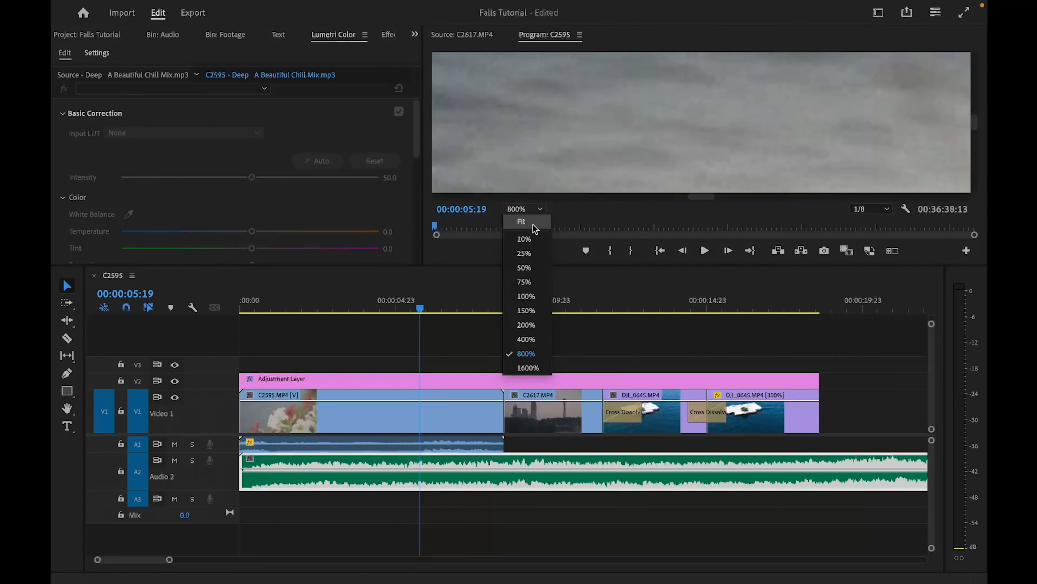
click(533, 225)
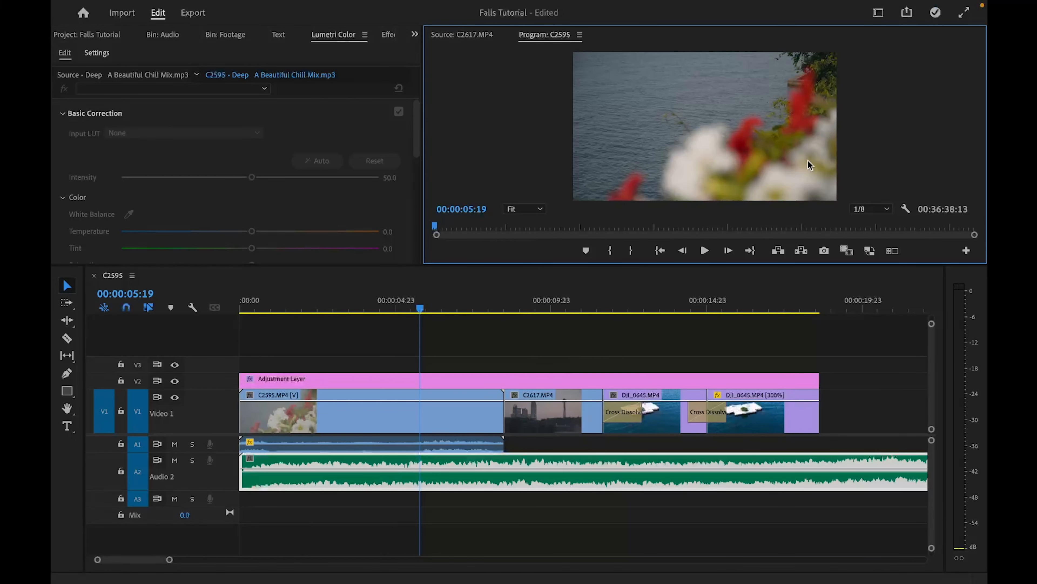
- Look at the Program monitor's playback resolution options and return the maximized monitor to its normal size
click(877, 212)
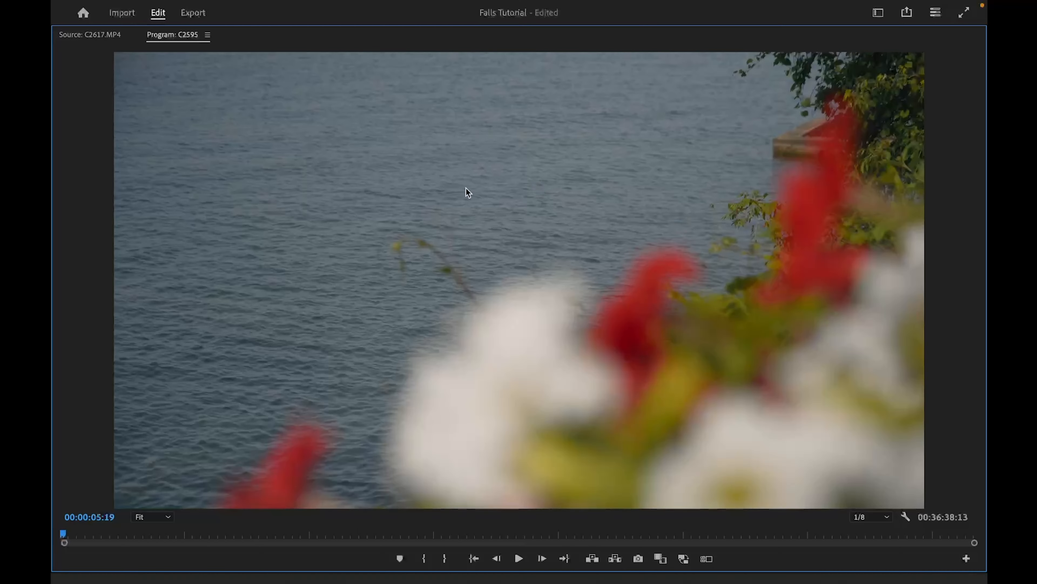
key(grave)
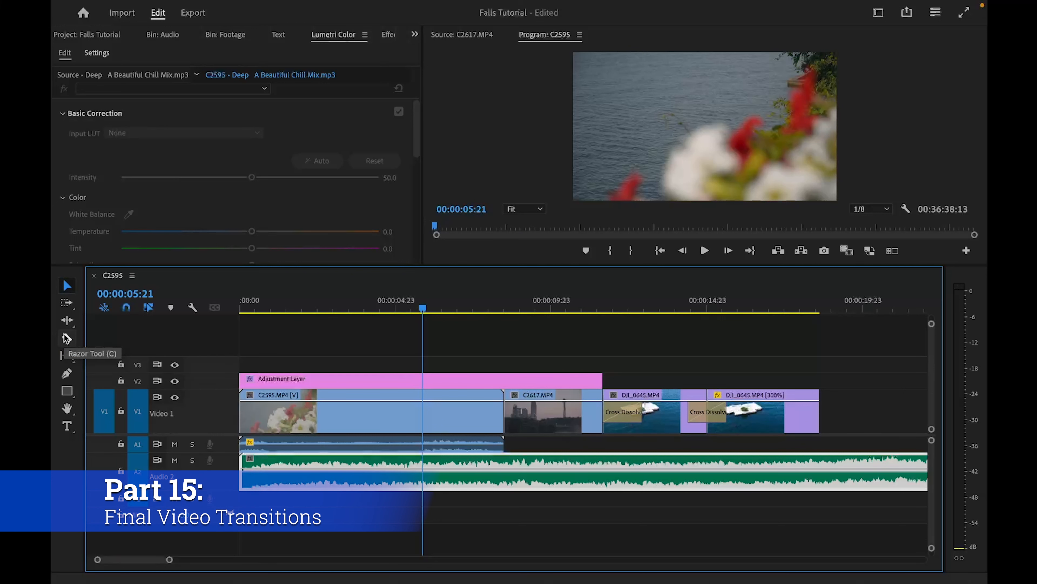
- Cut the Audio 2 music with the Razor tool at the end of the last video clip and delete the excess
click(67, 338)
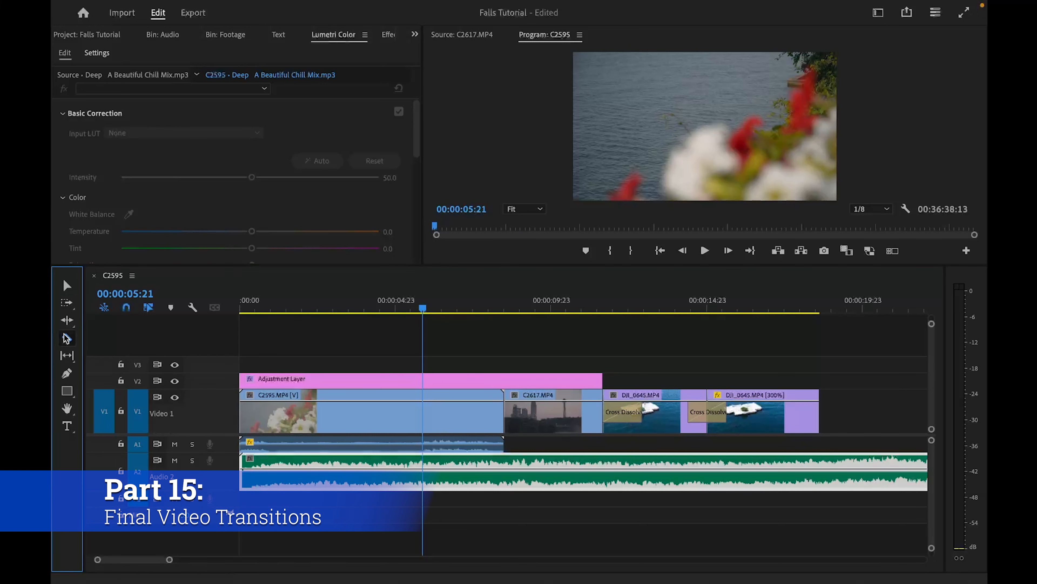
click(821, 469)
key(v)
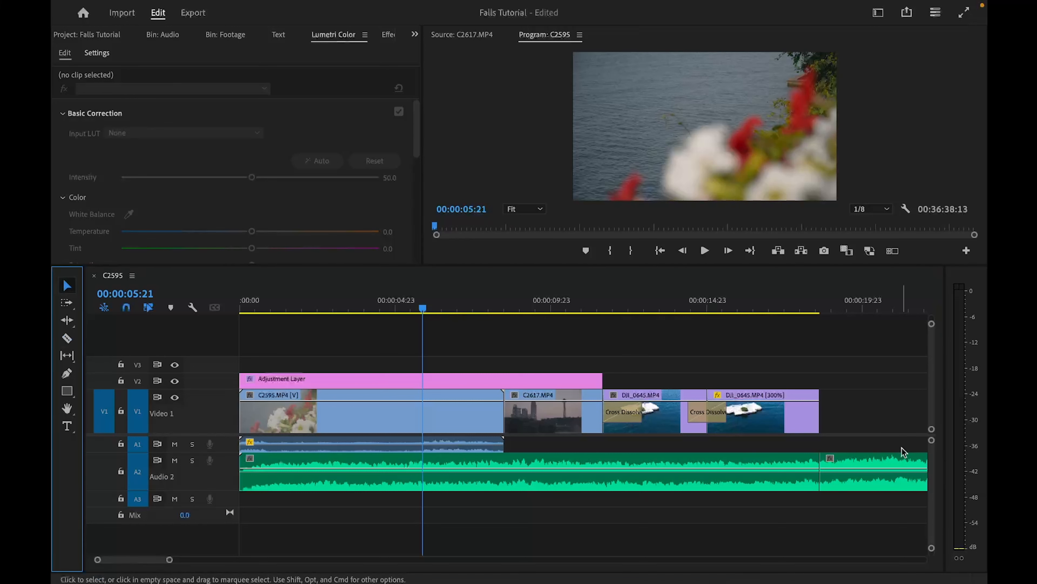
click(865, 476)
key(Delete)
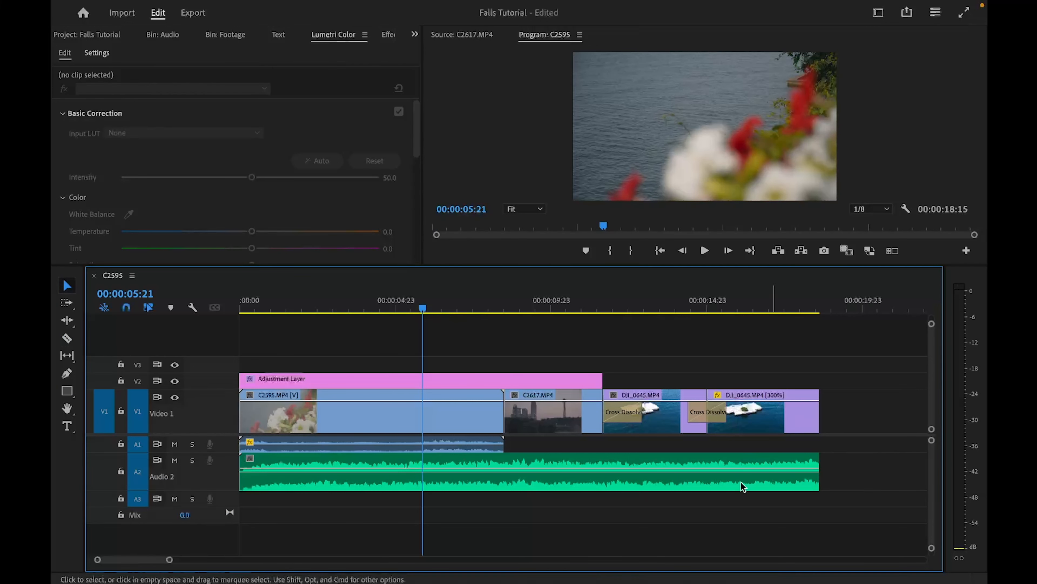
- Add a Constant Power crossfade to the end of the Audio 2 music and play back the ending
click(414, 36)
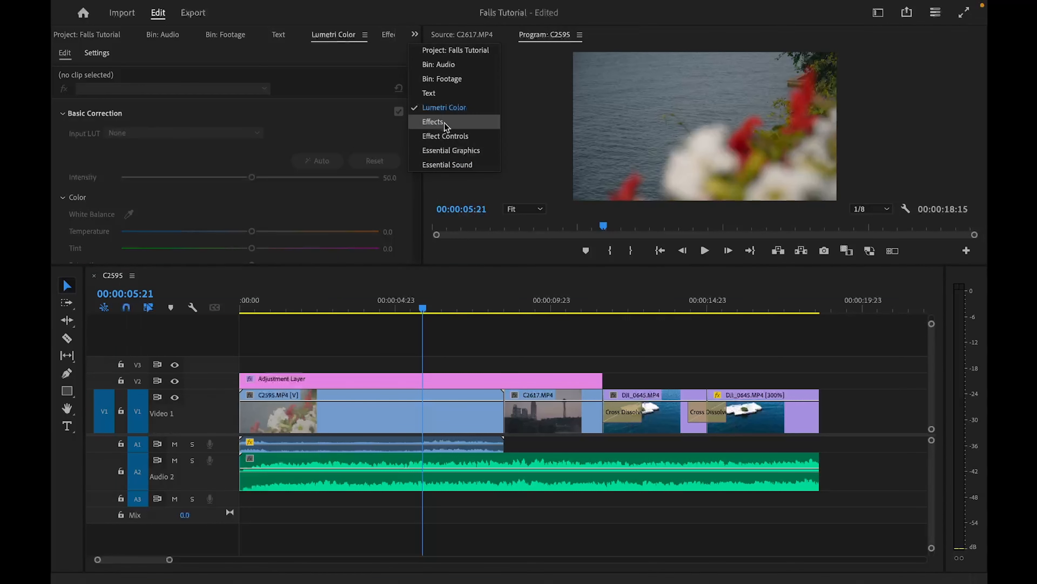
click(433, 122)
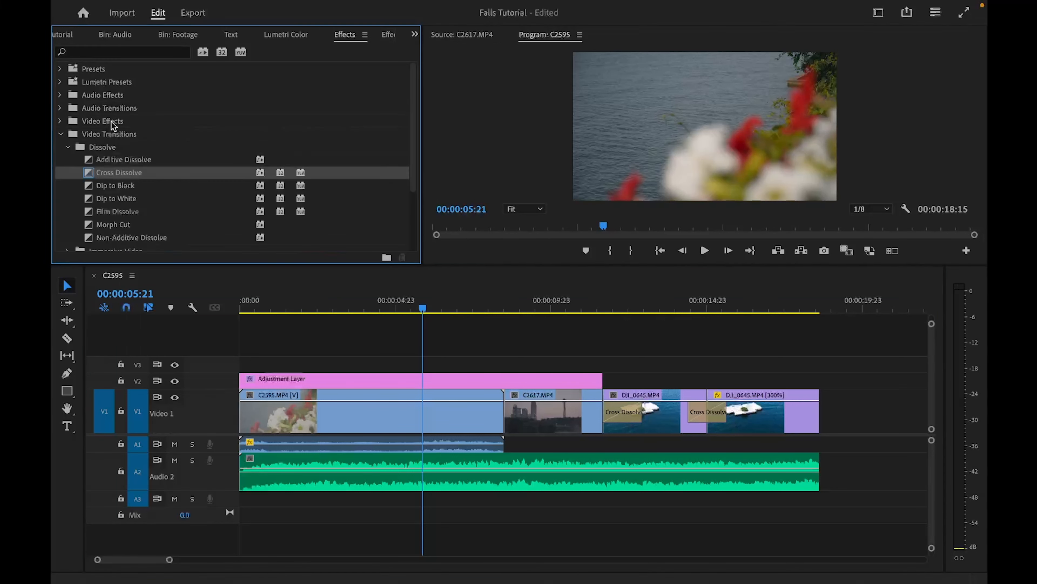
click(61, 134)
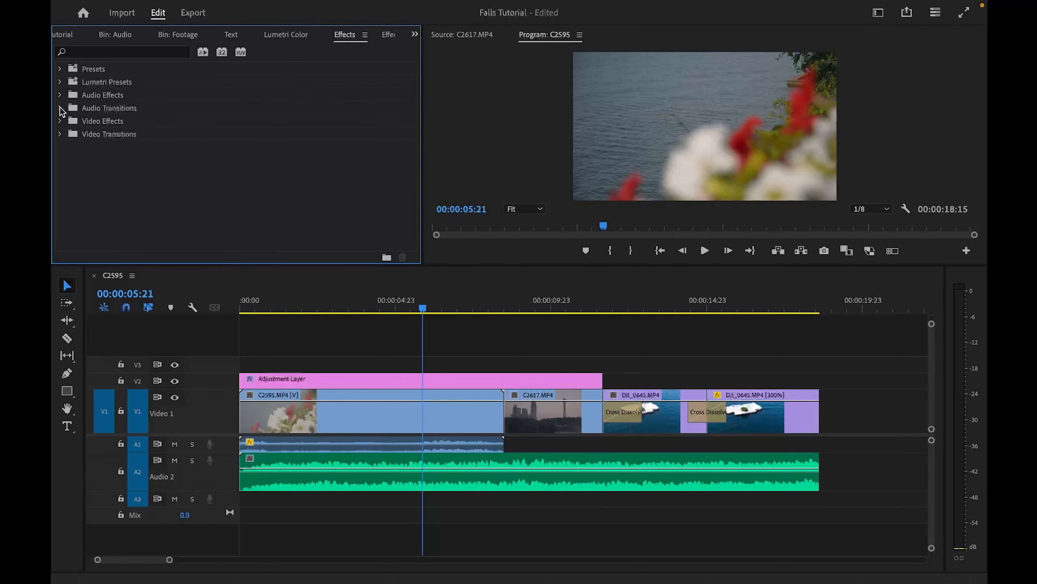
click(60, 109)
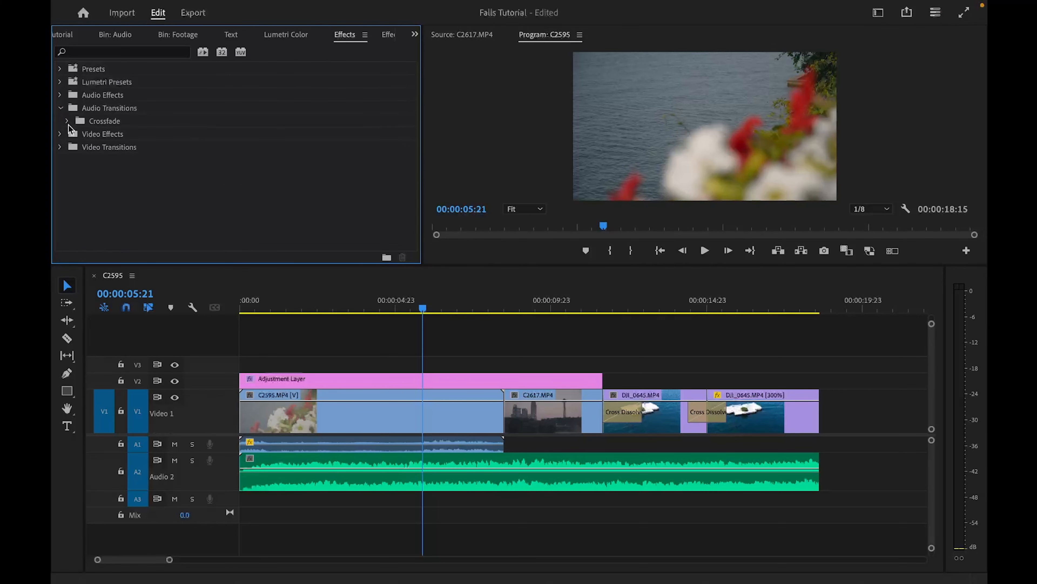
click(68, 123)
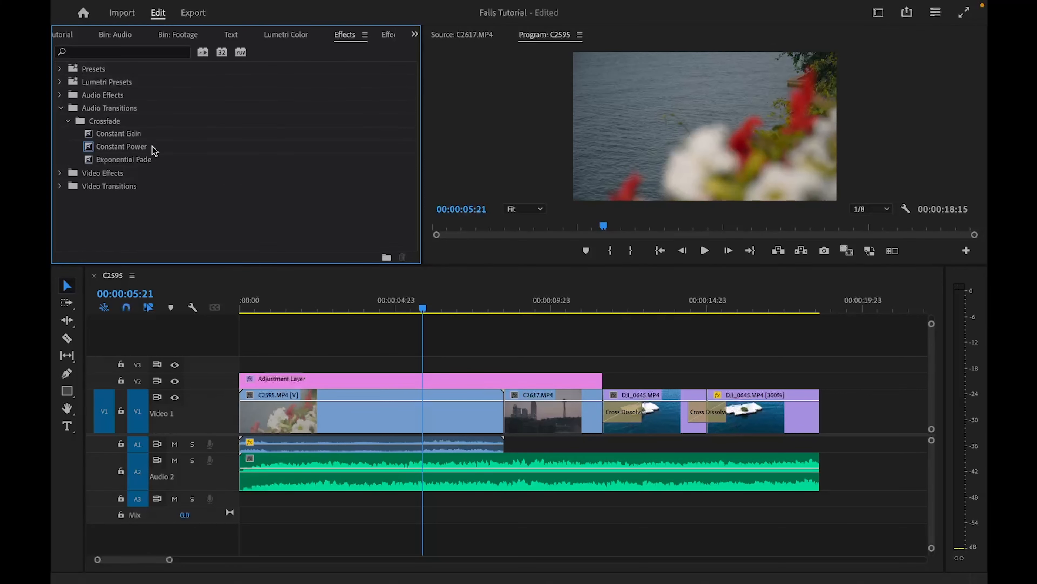
click(143, 149)
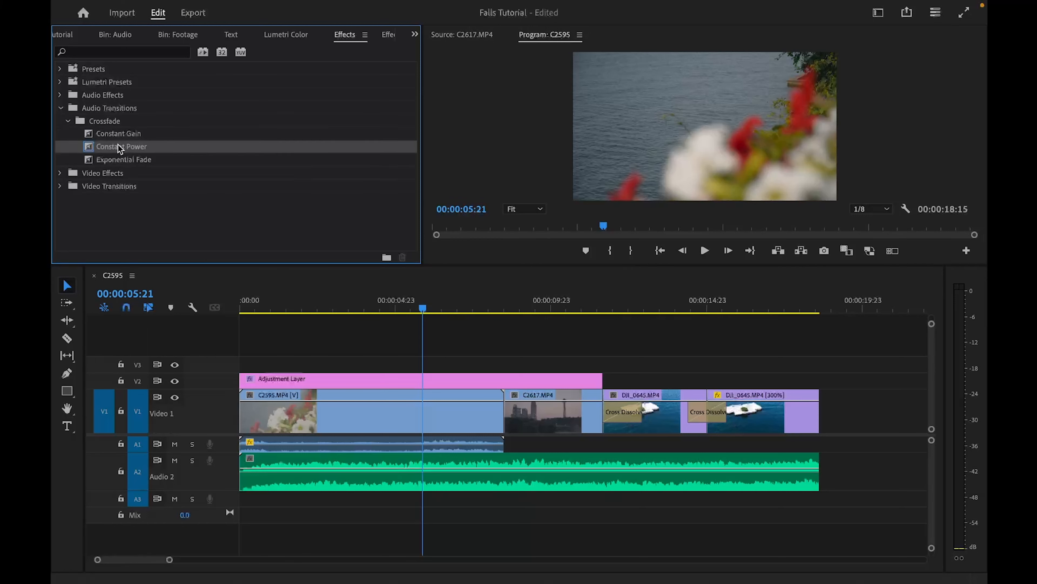
drag(173, 152, 778, 472)
drag(769, 306, 766, 305)
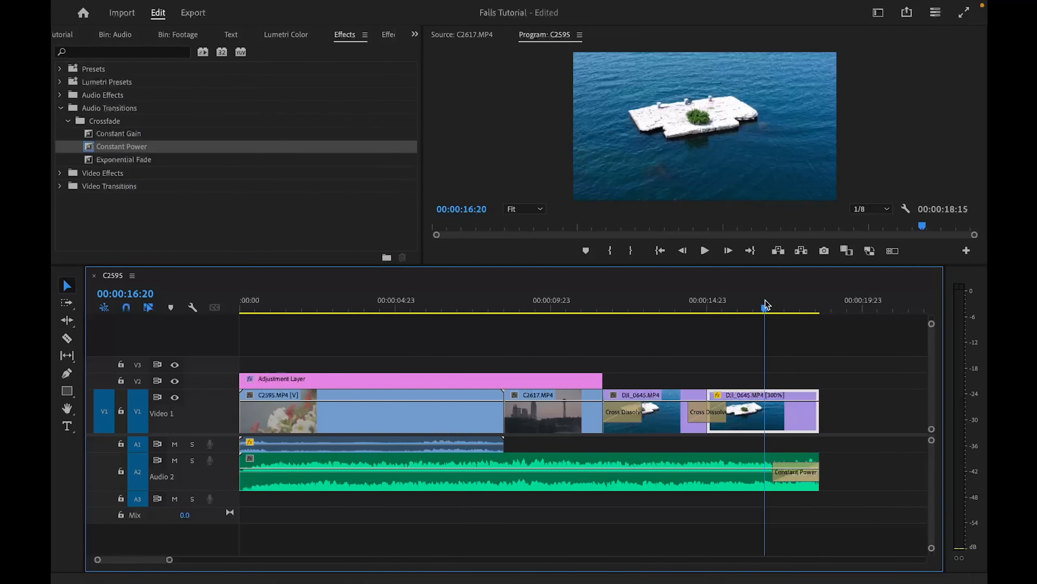
key(space)
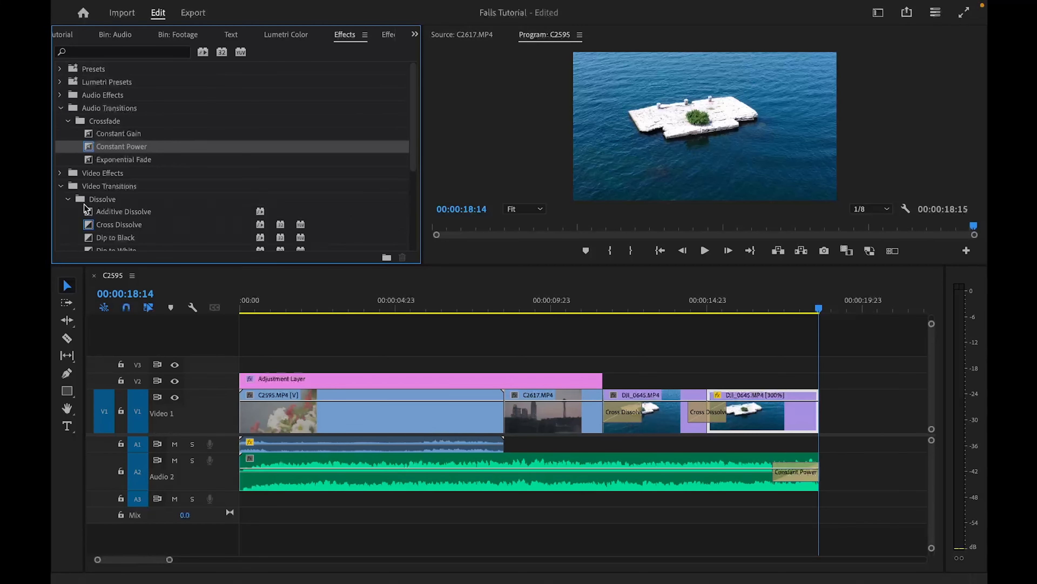
- Add a Dip to Black transition to the end of the last DJI_0645.MP4 clip on Video 1
scroll(87, 208, down, 5)
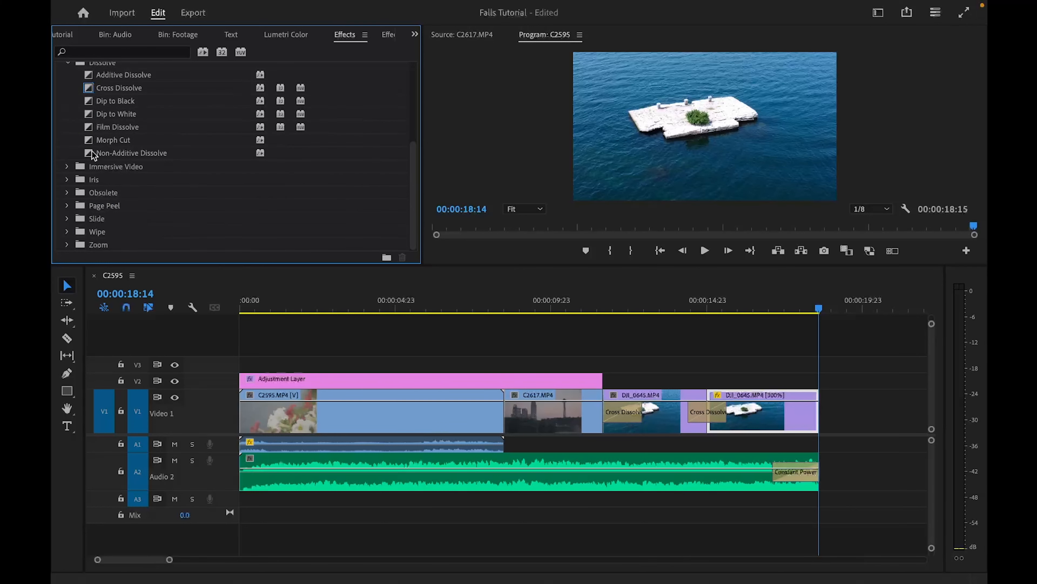
click(107, 101)
drag(96, 102, 776, 416)
scroll(776, 416, up, 6)
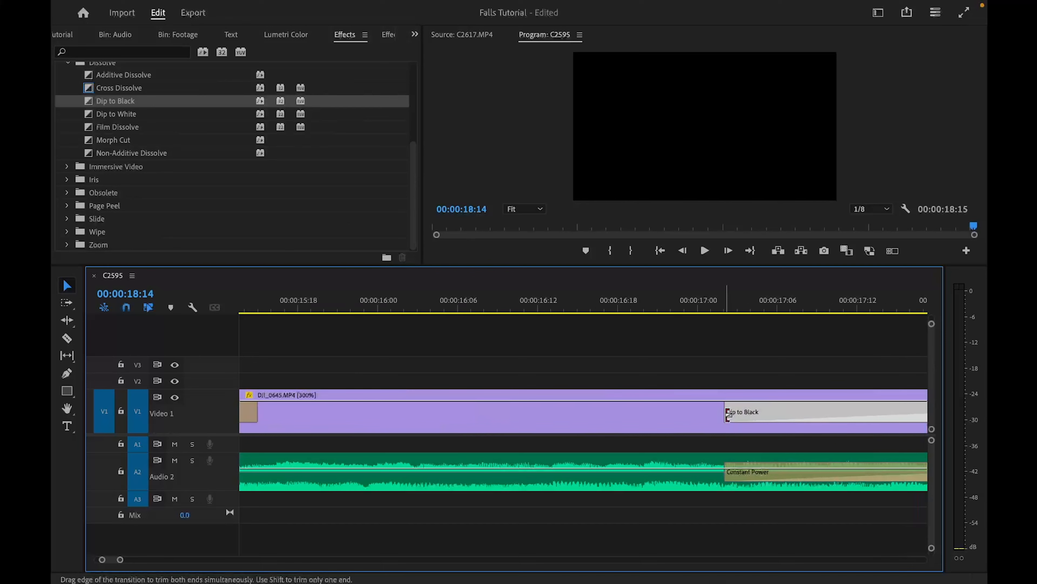
scroll(806, 423, down, 5)
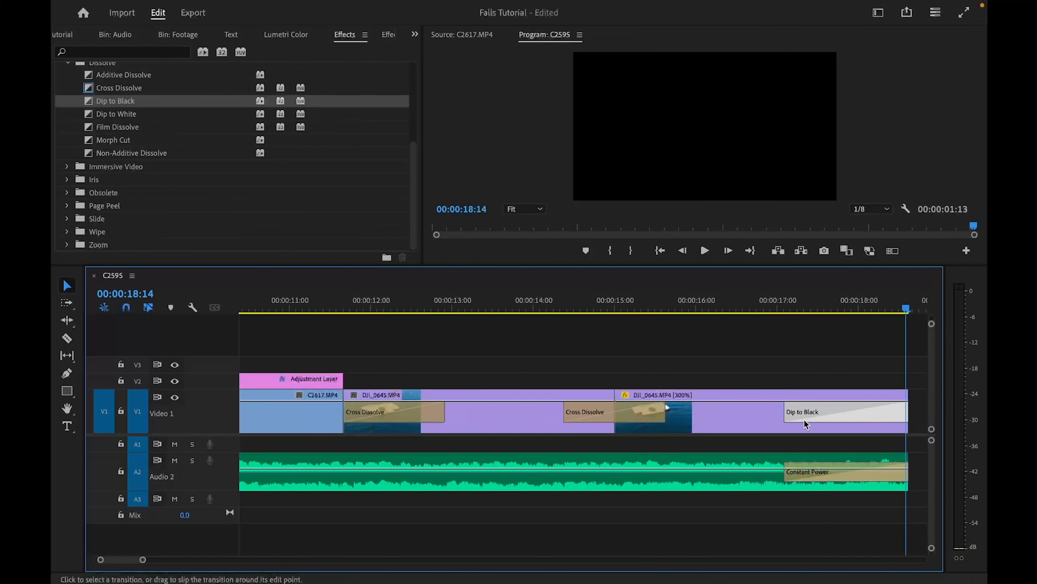
- Play back the ending from about 00:00:16:15 to review the final video and audio fades
click(770, 305)
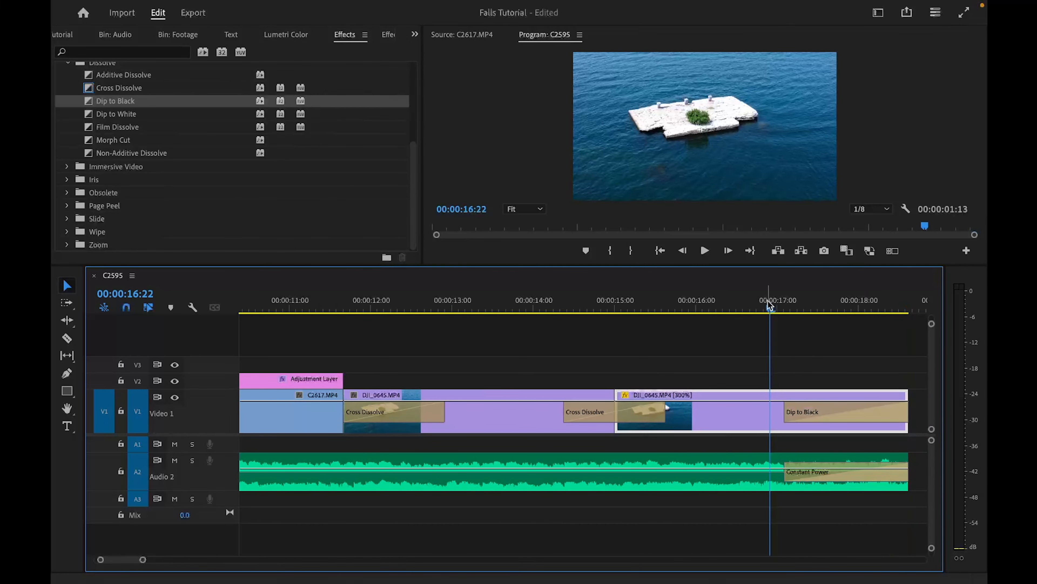
click(747, 305)
key(space)
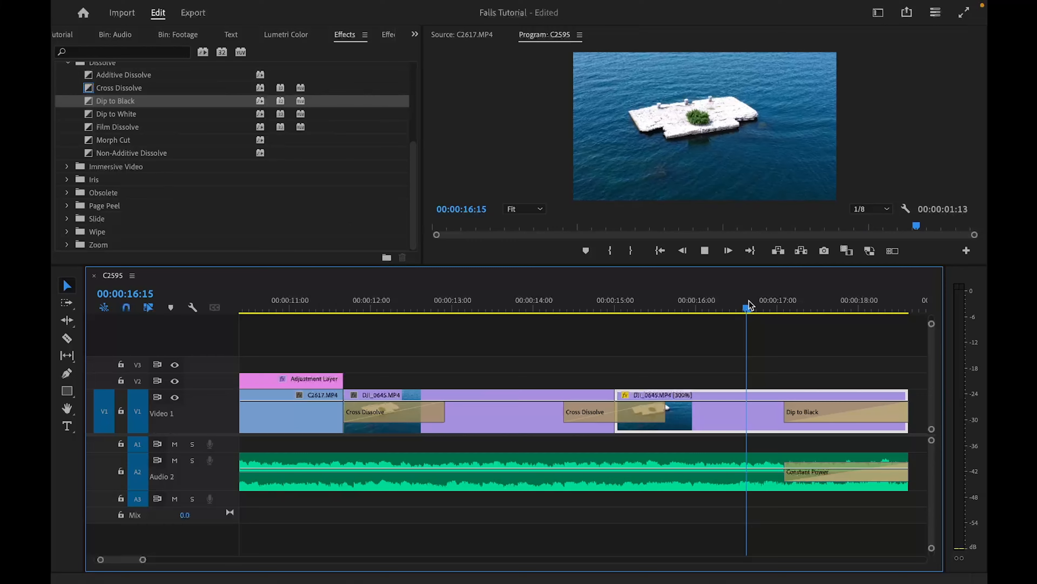